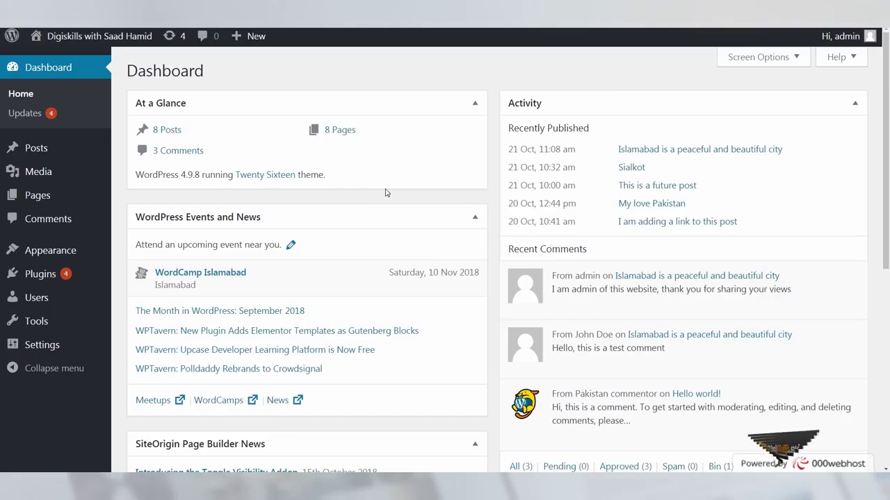
Go to Appearance > Menus to show Top Menu with Contact, Home and About DigiSkills
{"action": "mouse_move", "coordinate": [103, 254]}
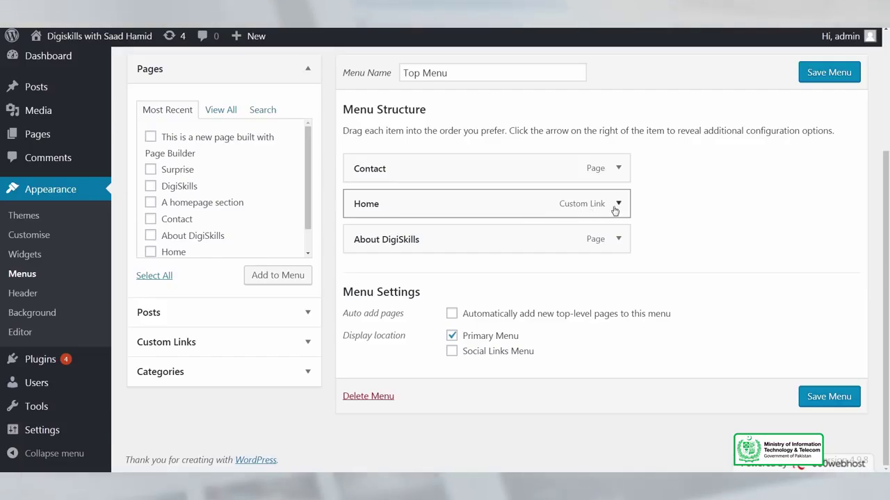
Expand the Home menu item's settings in Top Menu
{"action": "left_click", "coordinate": [617, 204]}
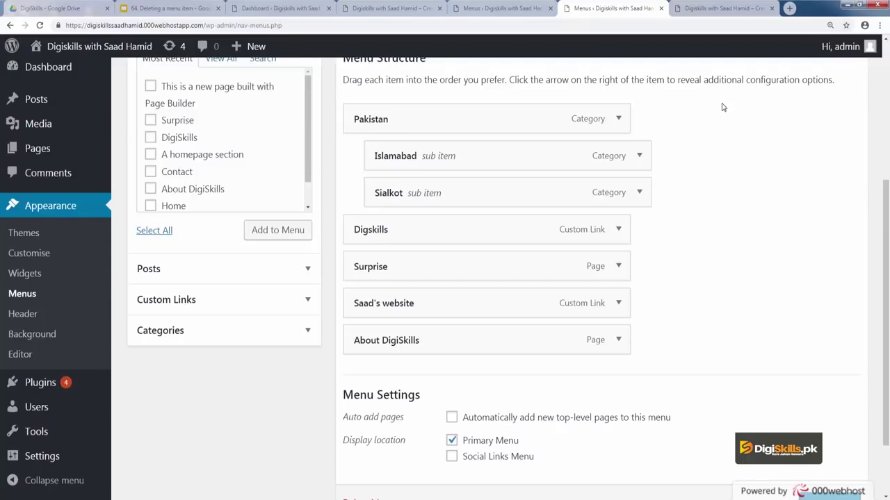
Open the Pages > All Pages list in a new browser tab
{"action": "scroll", "coordinate": [334, 112], "scroll_direction": "up", "scroll_amount": 3}
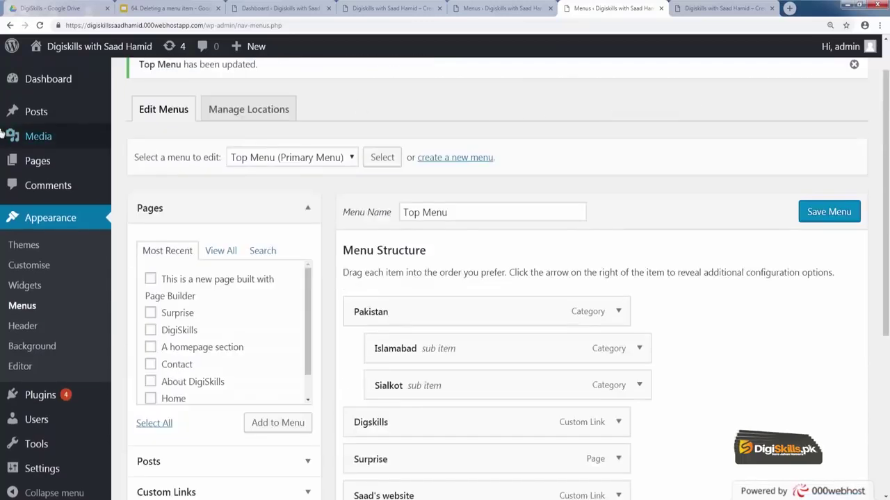
{"action": "mouse_move", "coordinate": [37, 160]}
{"action": "right_click", "coordinate": [129, 165]}
{"action": "left_click", "coordinate": [140, 167]}
{"action": "left_click", "coordinate": [741, 8]}
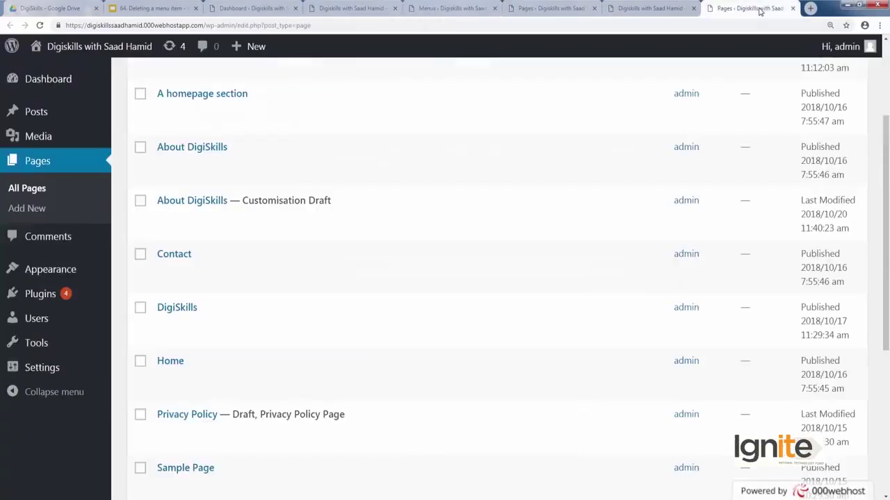
Move the Surprise page to the Bin
{"action": "scroll", "coordinate": [360, 321], "scroll_direction": "down", "scroll_amount": 2}
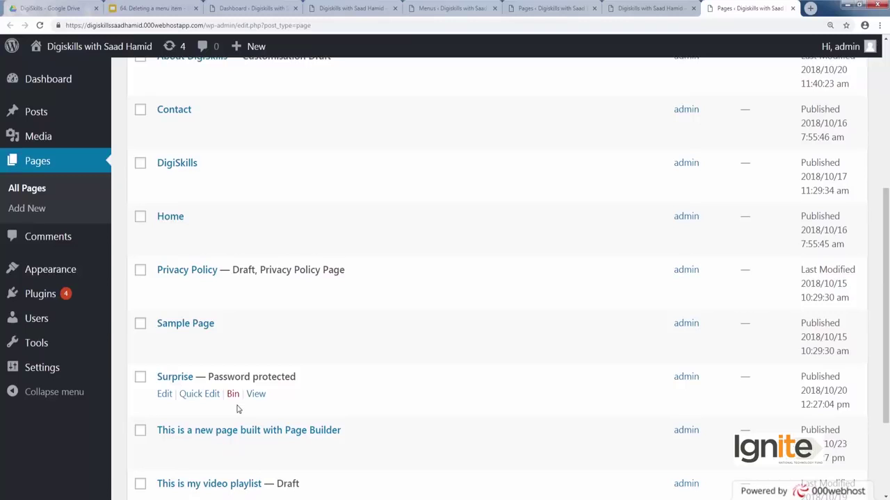
{"action": "scroll", "coordinate": [237, 390], "scroll_direction": "down", "scroll_amount": 1}
{"action": "left_click", "coordinate": [233, 346]}
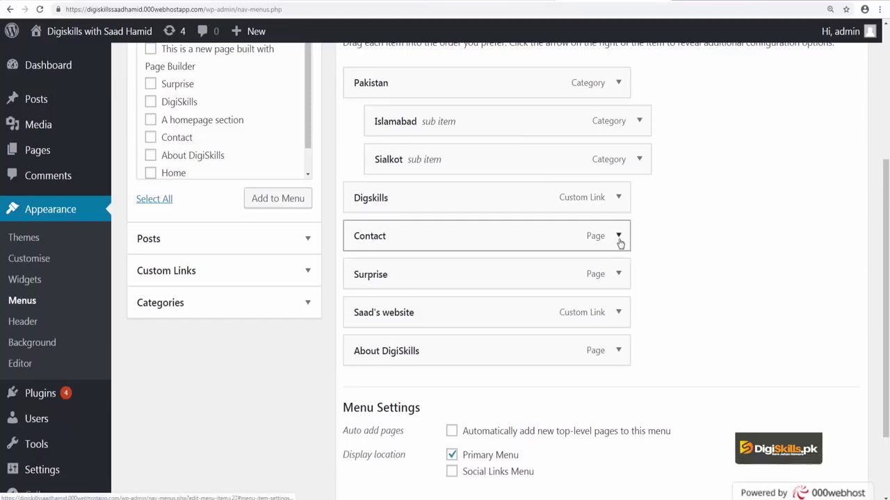
Remove the Contact item from Top Menu's structure
{"action": "left_click", "coordinate": [618, 236]}
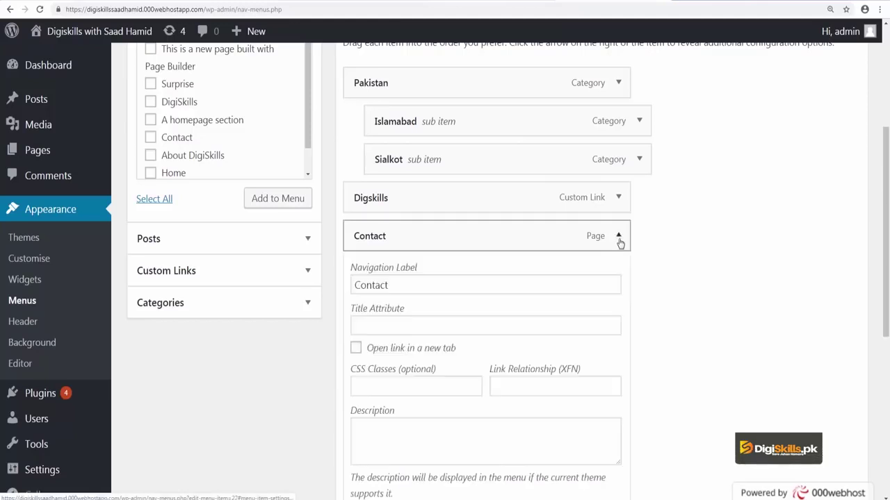
{"action": "scroll", "coordinate": [445, 258], "scroll_direction": "down", "scroll_amount": 3}
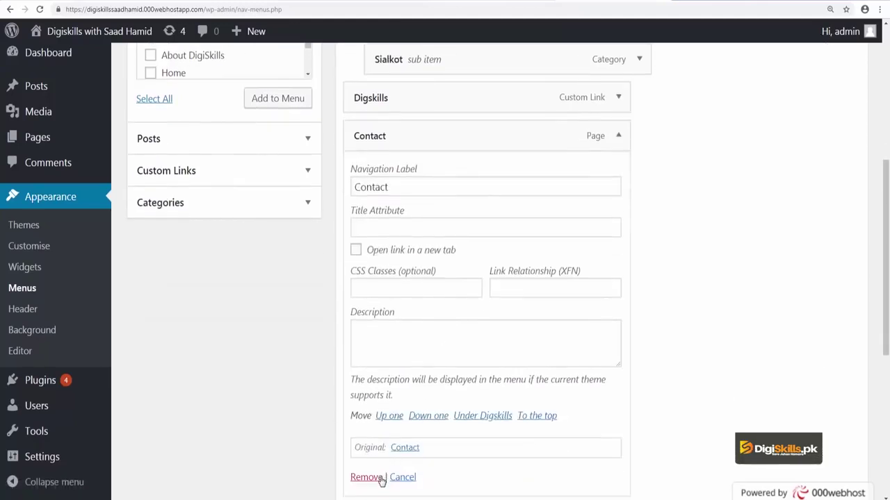
{"action": "left_click", "coordinate": [366, 478]}
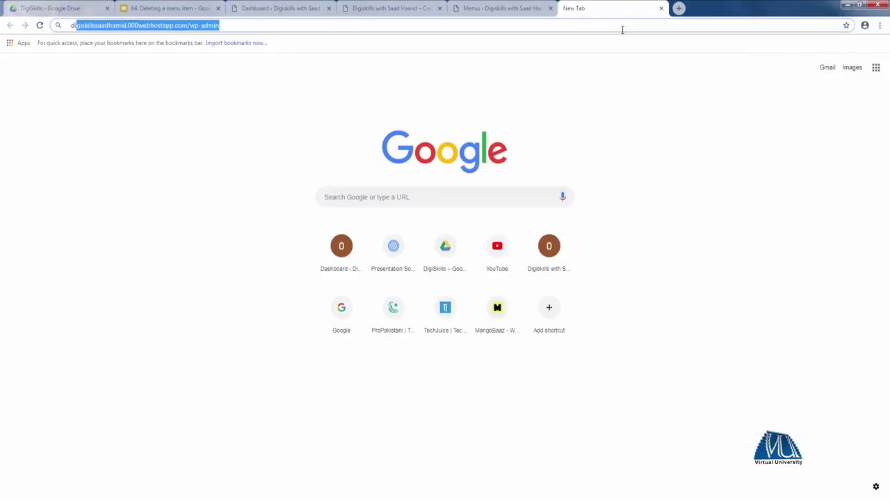
Load the site's wp-admin address and go to Appearance > Menus
{"action": "key", "text": "Return"}
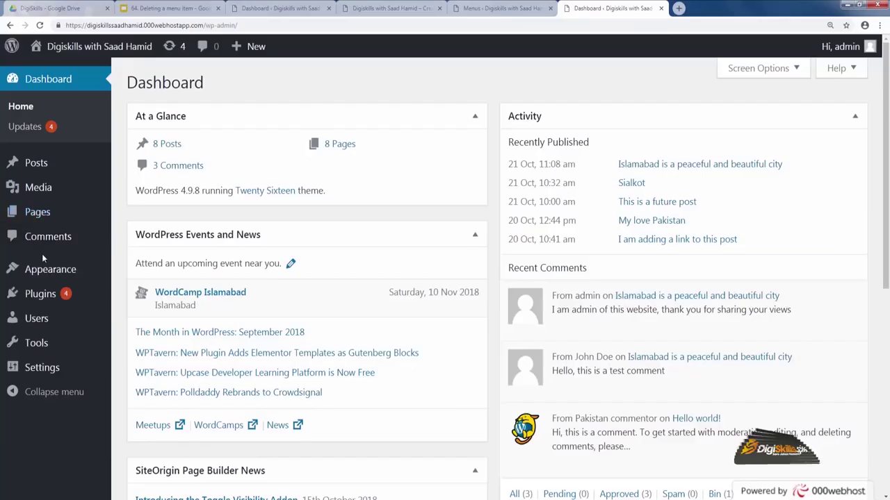
{"action": "mouse_move", "coordinate": [51, 271]}
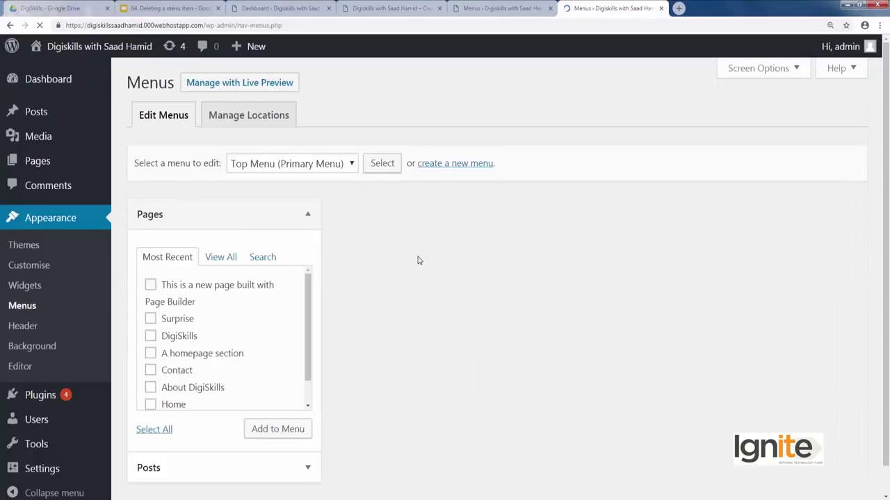
Expand and then collapse the Pakistan menu item's settings
{"action": "scroll", "coordinate": [410, 272], "scroll_direction": "down", "scroll_amount": 5}
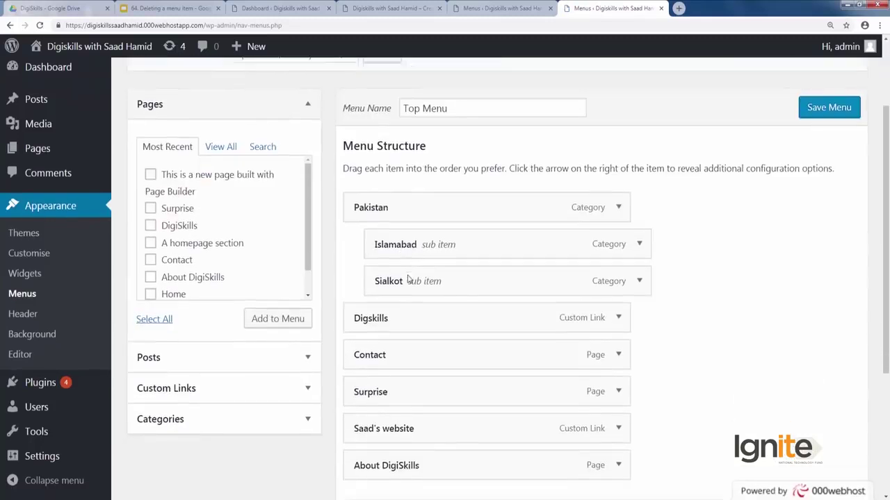
{"action": "scroll", "coordinate": [407, 273], "scroll_direction": "up", "scroll_amount": 3}
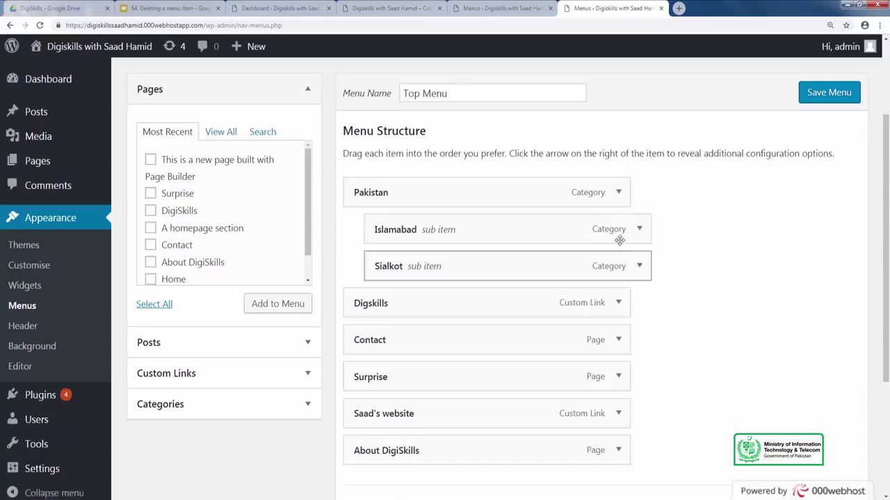
{"action": "left_click", "coordinate": [620, 193]}
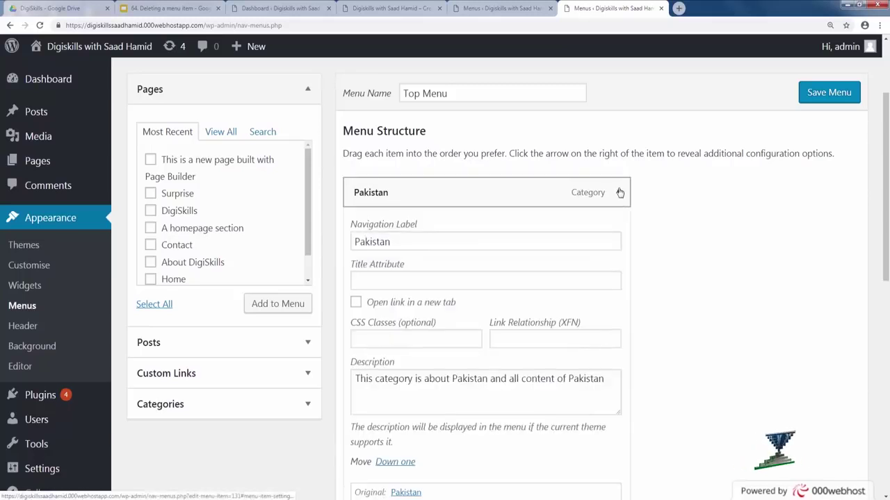
{"action": "scroll", "coordinate": [586, 346], "scroll_direction": "down", "scroll_amount": 3}
{"action": "scroll", "coordinate": [582, 344], "scroll_direction": "up", "scroll_amount": 3}
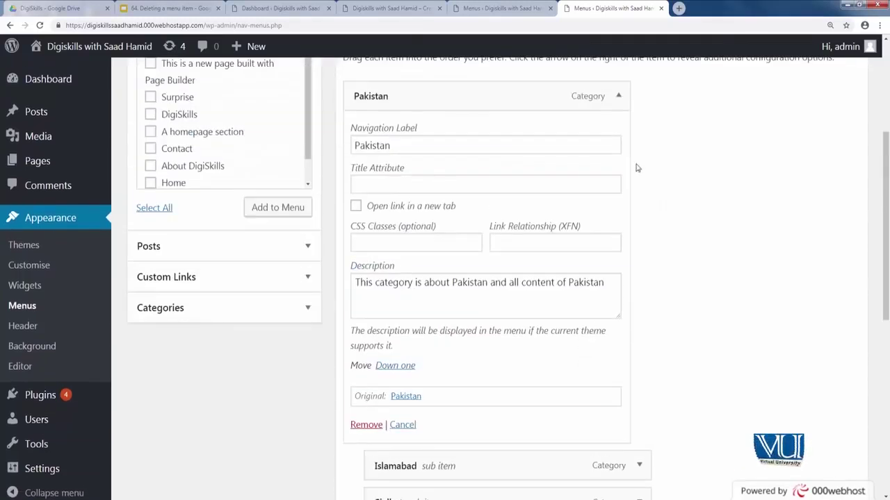
{"action": "left_click", "coordinate": [619, 97]}
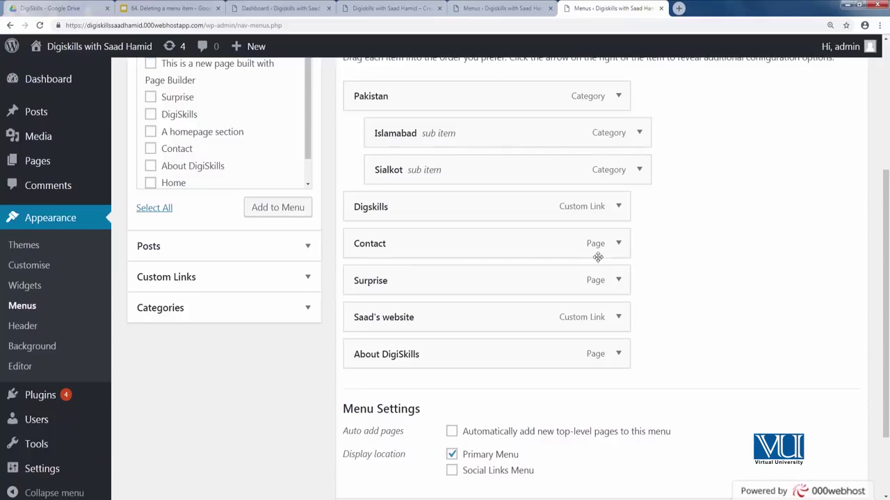
Remove Contact from Top Menu so Digskills is followed directly by Surprise
{"action": "left_click", "coordinate": [619, 244]}
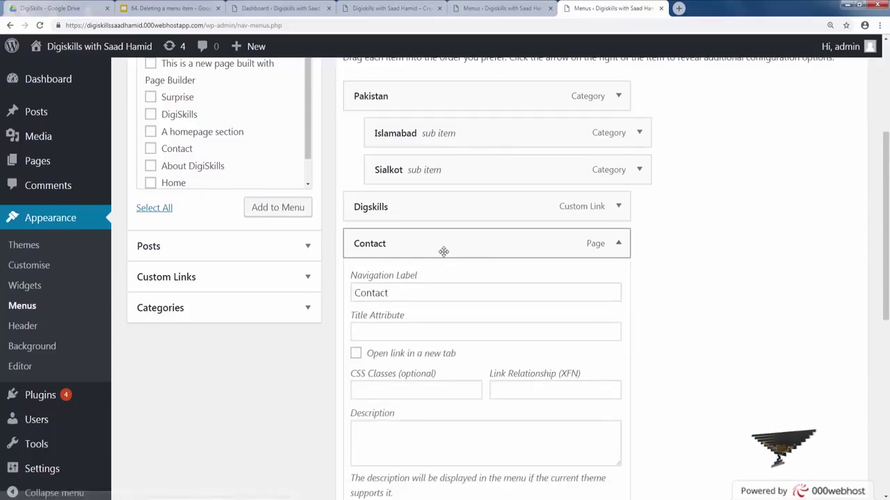
{"action": "scroll", "coordinate": [449, 278], "scroll_direction": "down", "scroll_amount": 2}
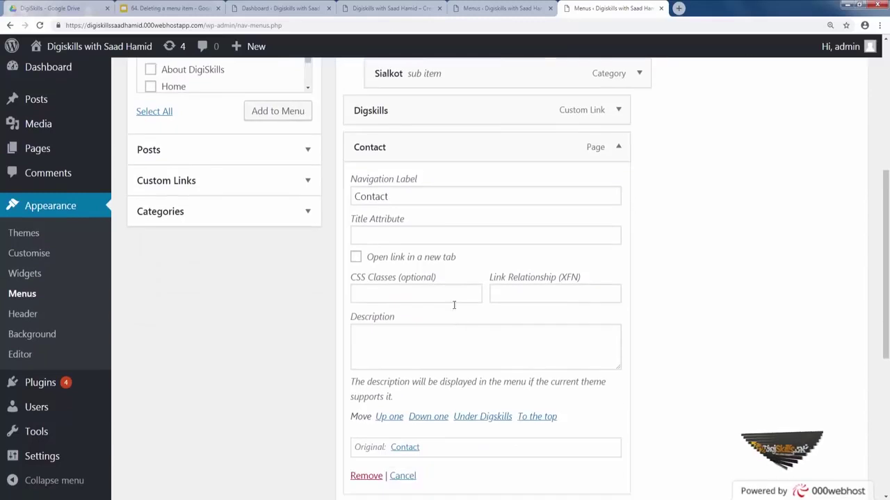
{"action": "left_click", "coordinate": [366, 476]}
{"action": "scroll", "coordinate": [647, 350], "scroll_direction": "up", "scroll_amount": 5}
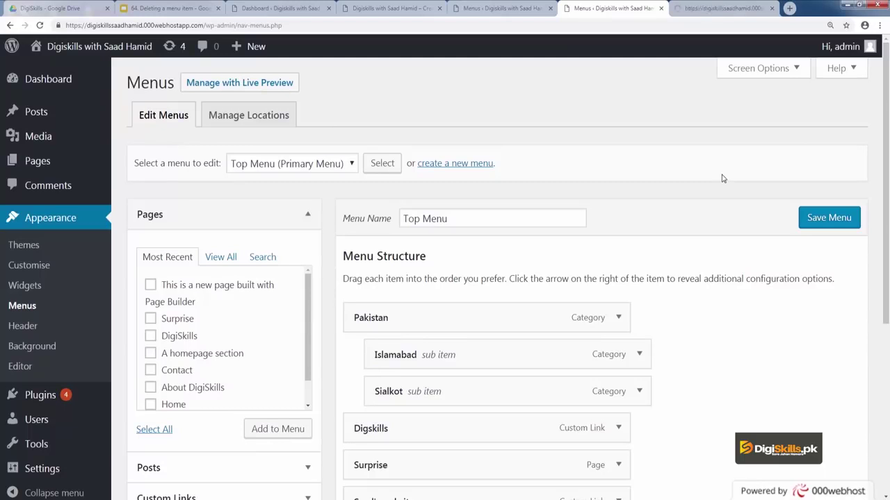
Check the live site's navigation, then save Top Menu without Contact
{"action": "left_click", "coordinate": [706, 15]}
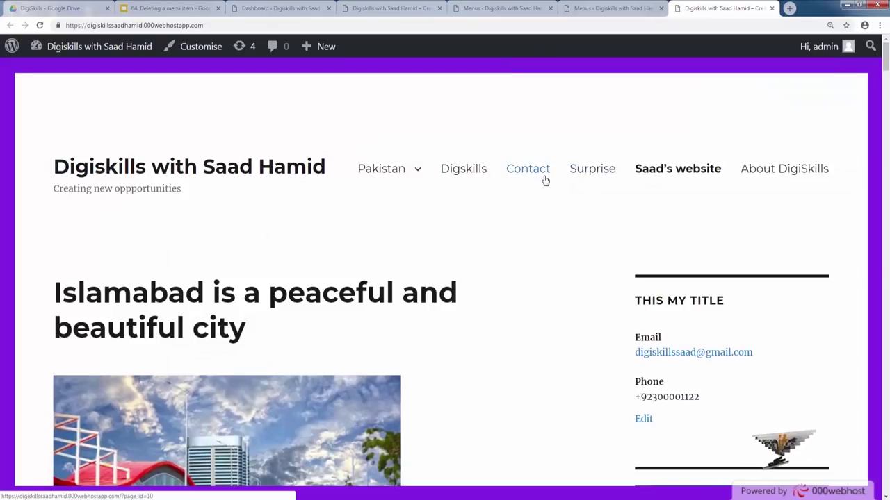
{"action": "left_click", "coordinate": [613, 8]}
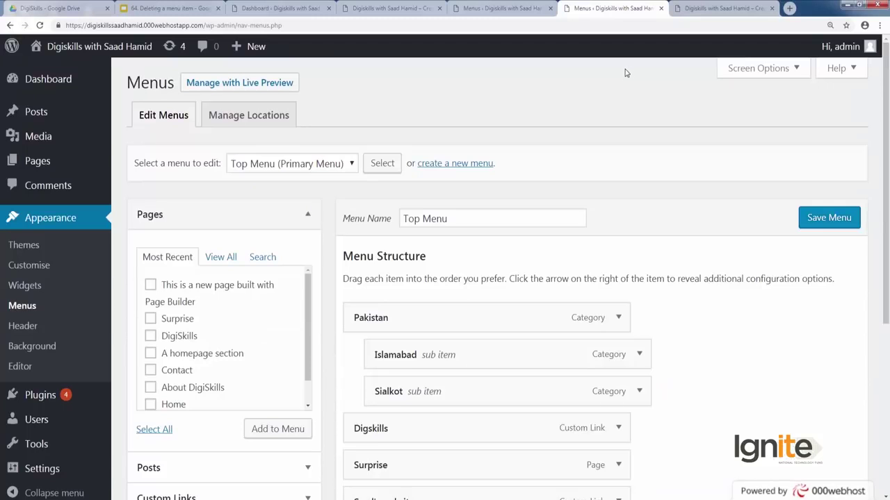
{"action": "left_click", "coordinate": [835, 218]}
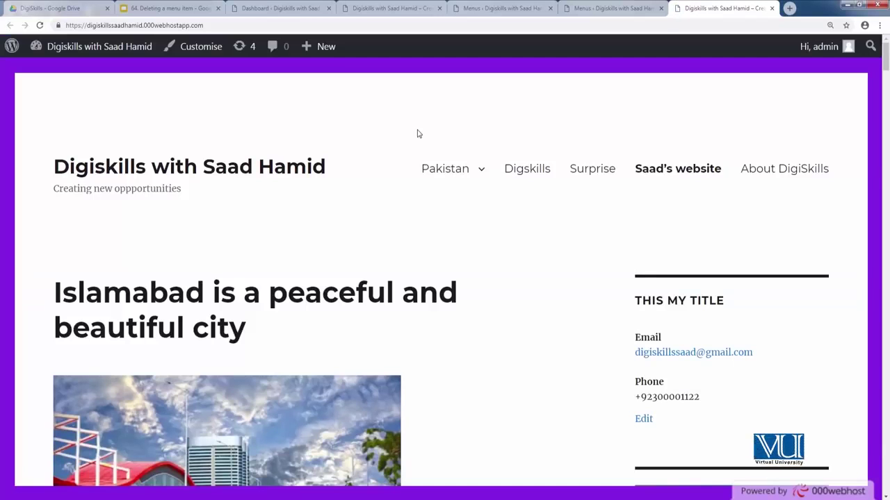
Review the updated Top Menu structure and bring up link options for Pages > All Pages
{"action": "left_click", "coordinate": [581, 9]}
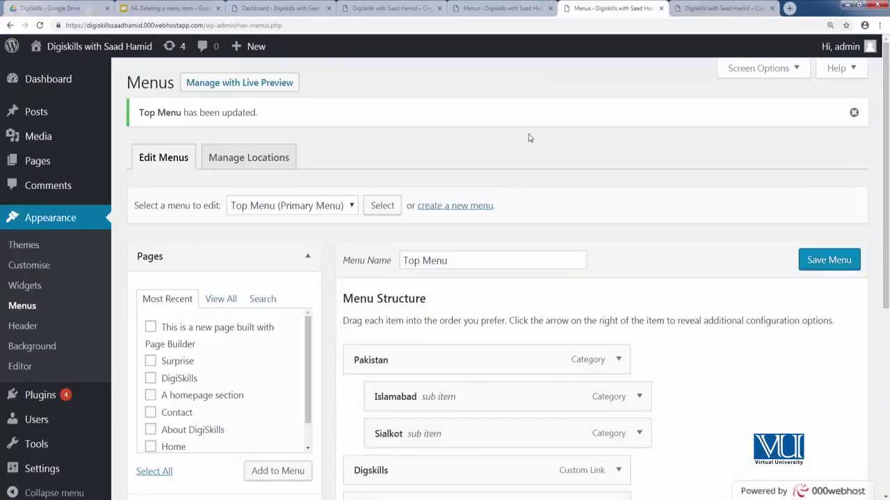
{"action": "scroll", "coordinate": [498, 213], "scroll_direction": "down", "scroll_amount": 1}
{"action": "scroll", "coordinate": [499, 213], "scroll_direction": "down", "scroll_amount": 3}
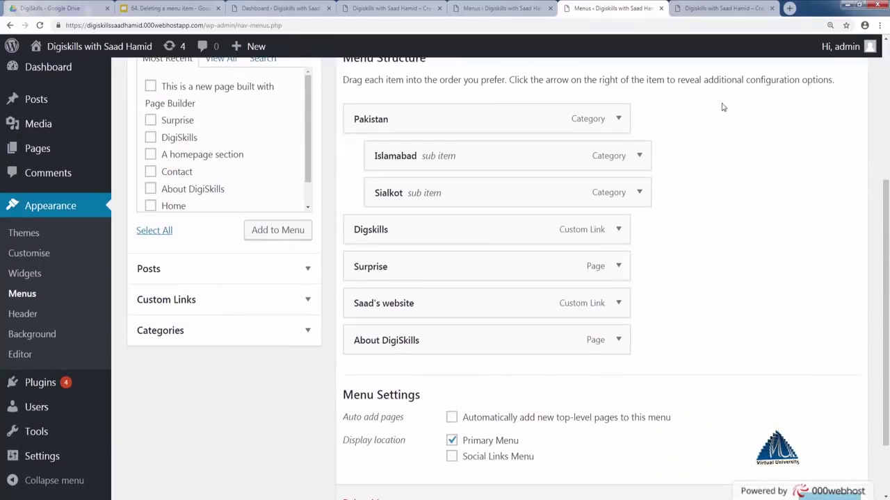
{"action": "scroll", "coordinate": [443, 115], "scroll_direction": "up", "scroll_amount": 3}
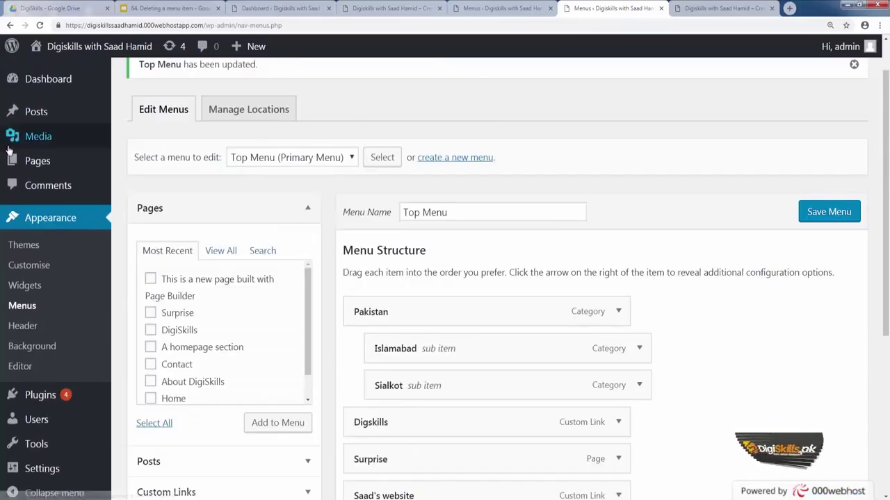
{"action": "mouse_move", "coordinate": [84, 161]}
{"action": "right_click", "coordinate": [127, 165]}
Open the All Pages list in a new tab and scroll through it
{"action": "left_click", "coordinate": [155, 171]}
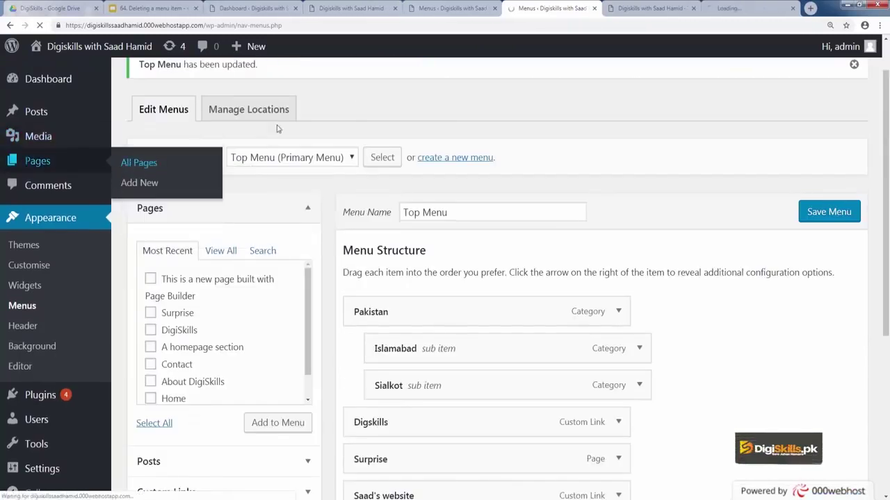
{"action": "left_click", "coordinate": [747, 8]}
{"action": "scroll", "coordinate": [513, 254], "scroll_direction": "down", "scroll_amount": 2}
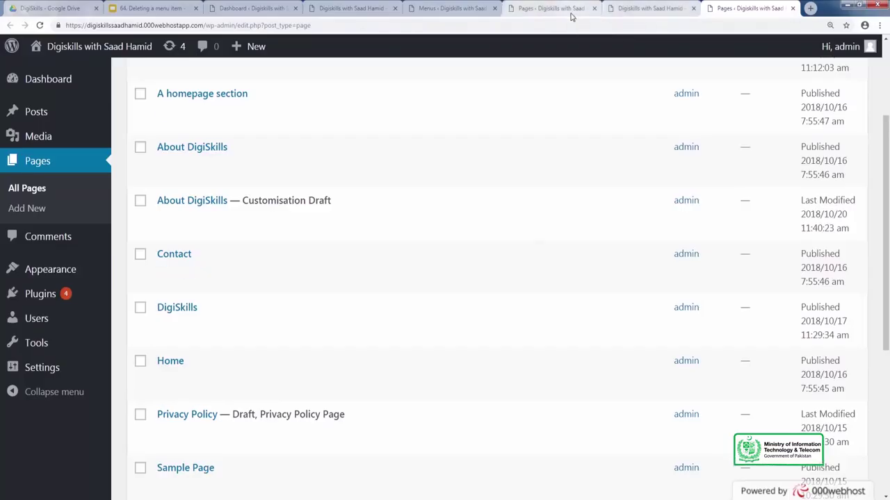
Check the front-page navigation and older Menus tab, then return to the latest Pages tab
{"action": "left_click", "coordinate": [570, 12]}
{"action": "left_click", "coordinate": [650, 10]}
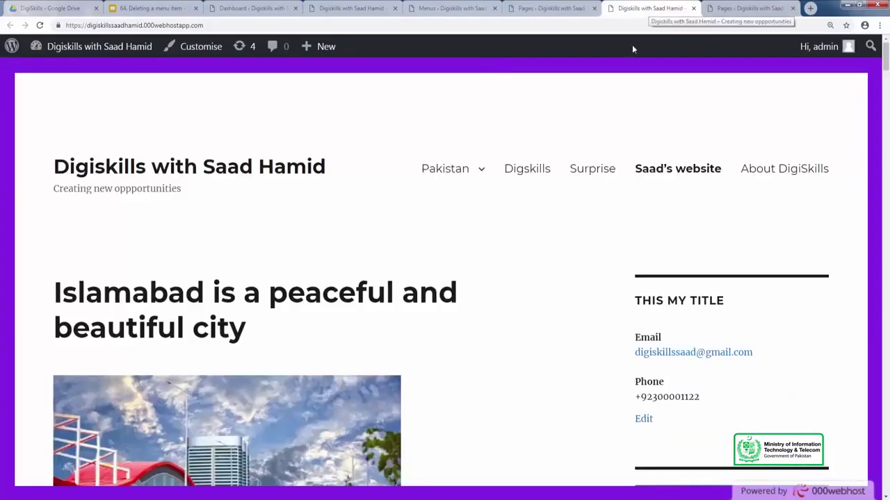
{"action": "left_click", "coordinate": [420, 10]}
{"action": "scroll", "coordinate": [470, 325], "scroll_direction": "down", "scroll_amount": 3}
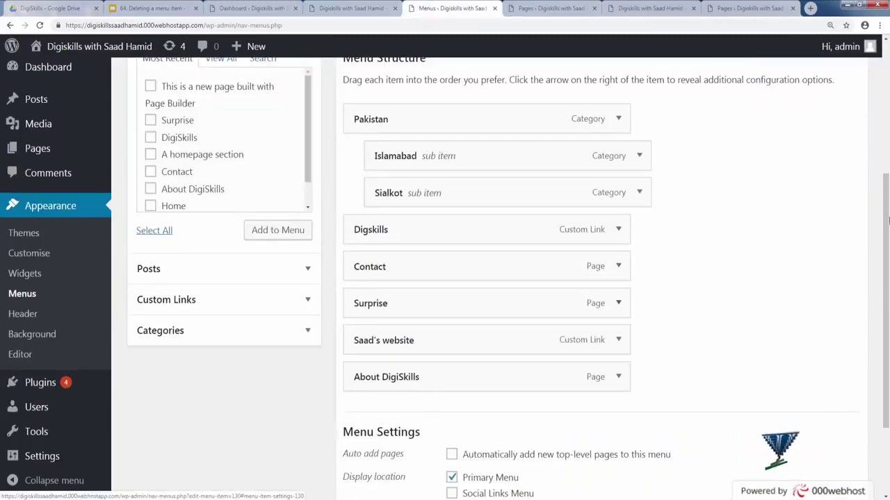
{"action": "left_click", "coordinate": [749, 8]}
Move the Surprise page to the Bin, leaving 11 pages and Bin (2)
{"action": "scroll", "coordinate": [361, 320], "scroll_direction": "down", "scroll_amount": 3}
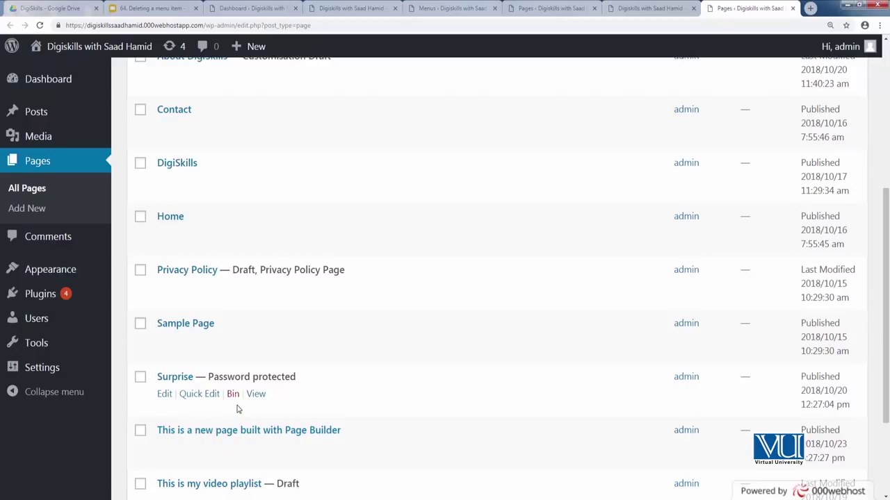
{"action": "scroll", "coordinate": [237, 409], "scroll_direction": "down", "scroll_amount": 1}
{"action": "left_click", "coordinate": [236, 347]}
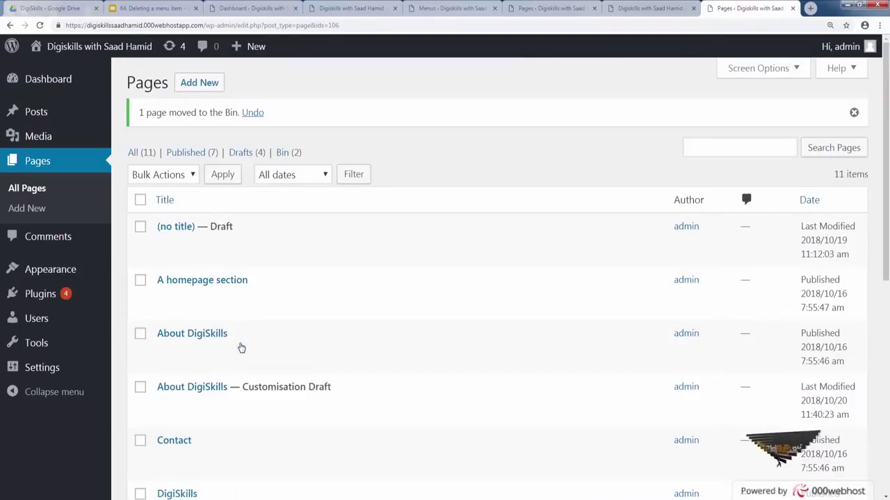
Reload the site's front page, then return to the Menus editor to see Surprise flagged invalid
{"action": "left_click", "coordinate": [630, 10]}
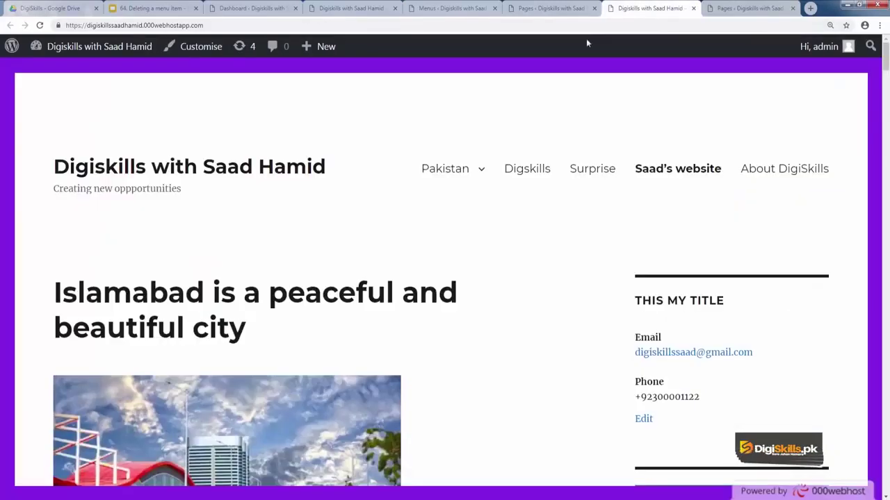
{"action": "left_click", "coordinate": [39, 27]}
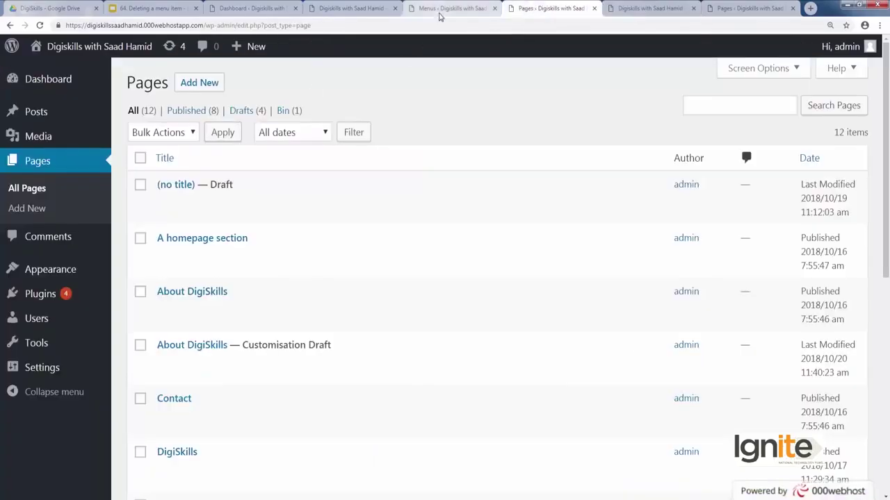
{"action": "left_click", "coordinate": [452, 7]}
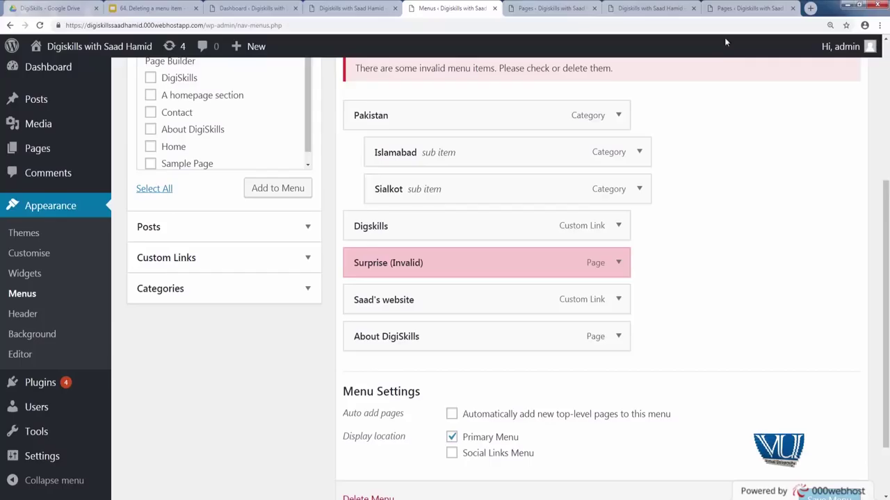
Restore the Surprise page from the Bin in the Pages list
{"action": "left_click", "coordinate": [721, 10]}
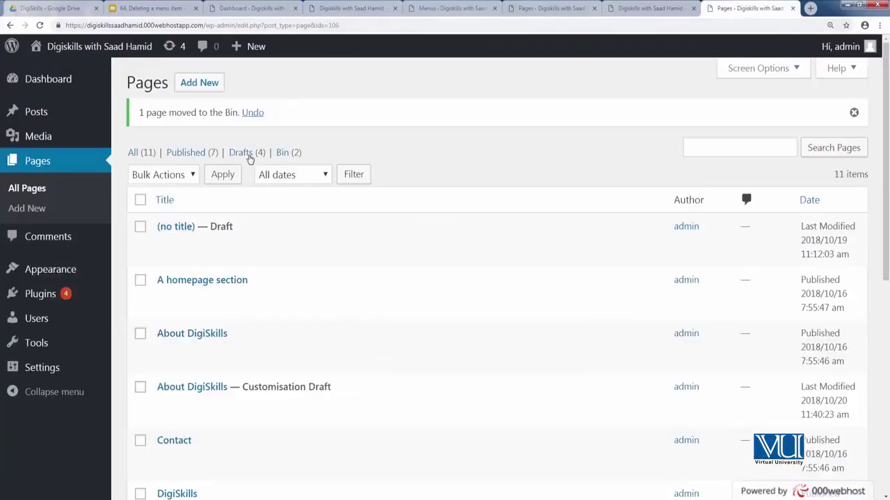
{"action": "left_click", "coordinate": [283, 154]}
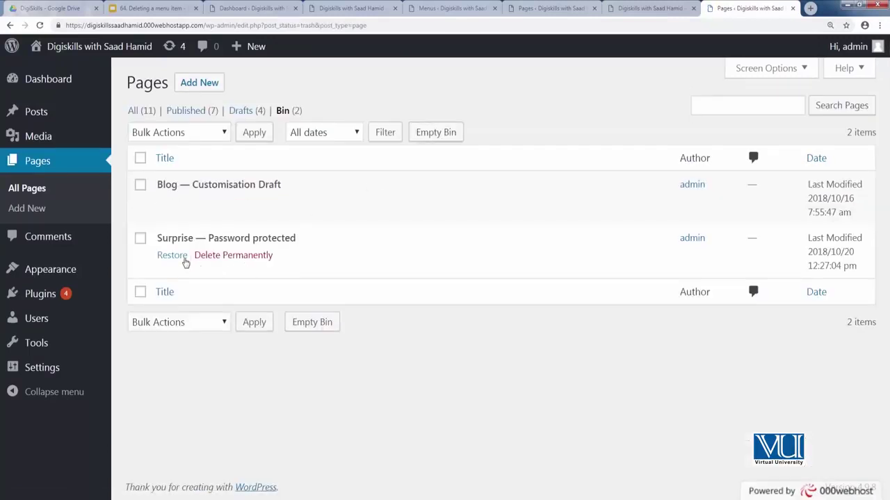
{"action": "left_click", "coordinate": [185, 258]}
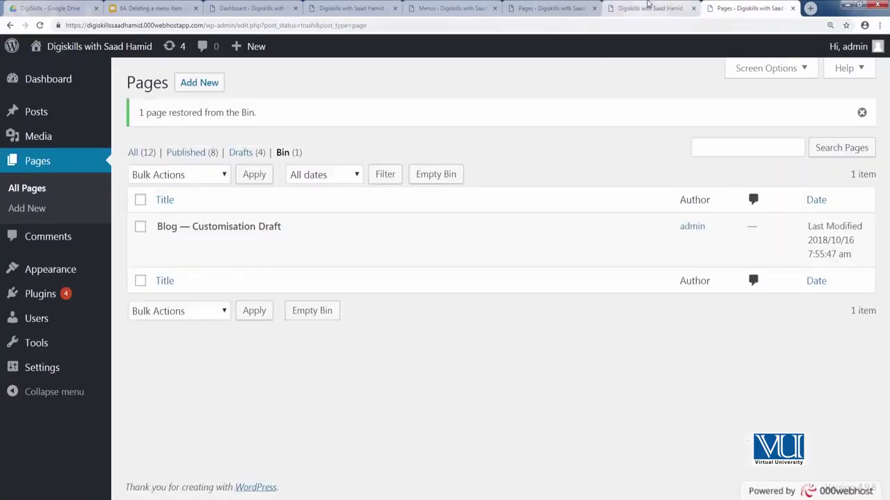
Reload the front page to confirm Surprise is back, then go back to the Menus editor
{"action": "left_click", "coordinate": [641, 11]}
{"action": "left_click", "coordinate": [39, 26]}
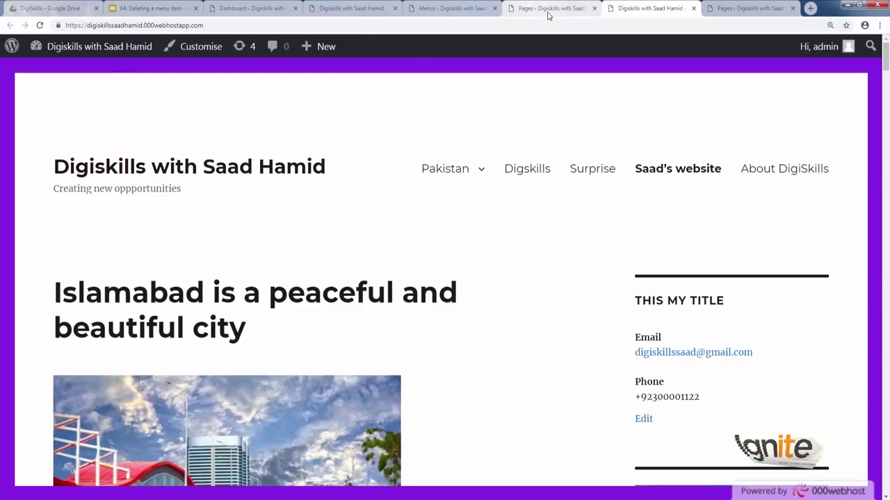
{"action": "key", "text": "ctrl+shift+Tab"}
{"action": "left_click", "coordinate": [451, 8]}
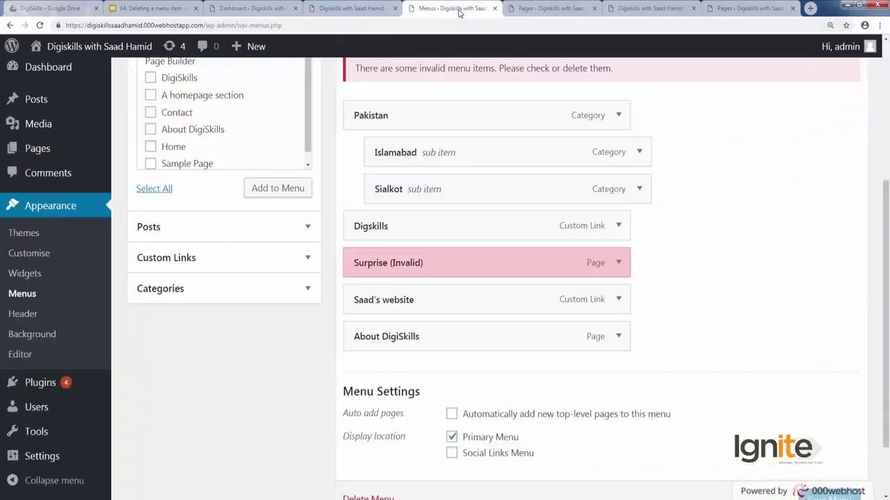
{"action": "scroll", "coordinate": [431, 237], "scroll_direction": "up", "scroll_amount": 4}
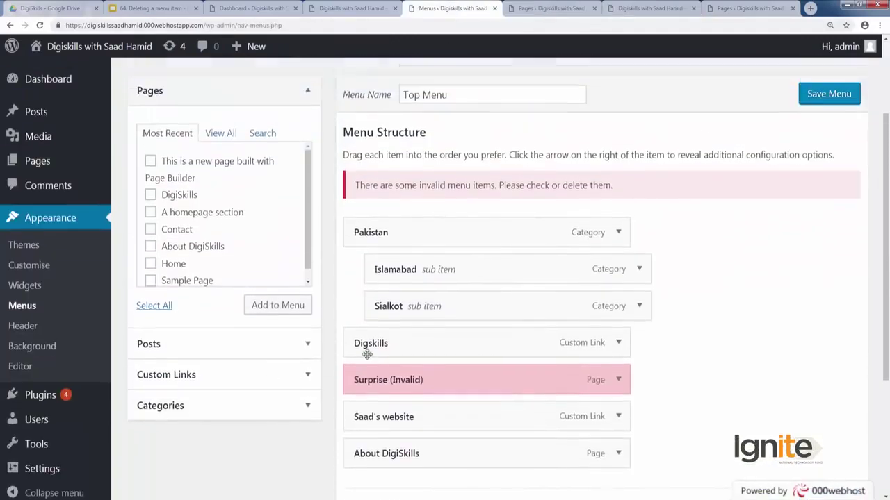
Enable Att. Tags and other Screen Options boxes, then expand Tags listing city, capital, pakistan, islamabad
{"action": "left_click", "coordinate": [758, 68]}
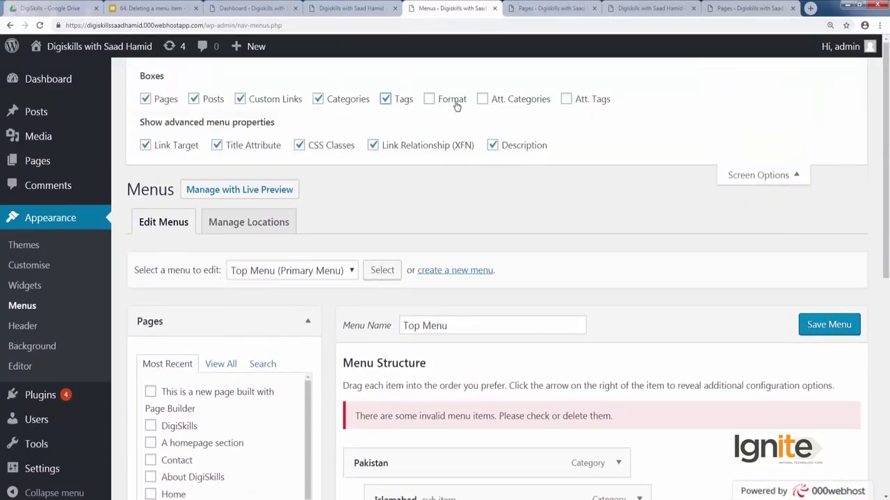
{"action": "left_click", "coordinate": [593, 104]}
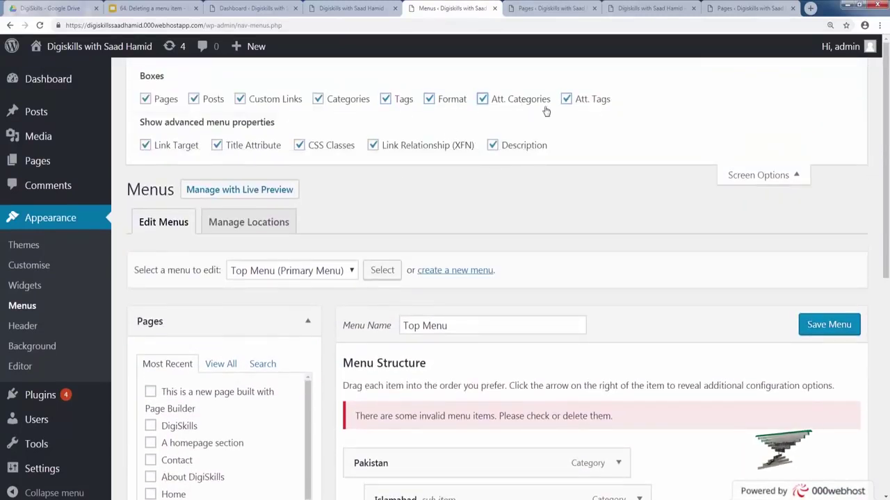
{"action": "scroll", "coordinate": [526, 173], "scroll_direction": "down", "scroll_amount": 5}
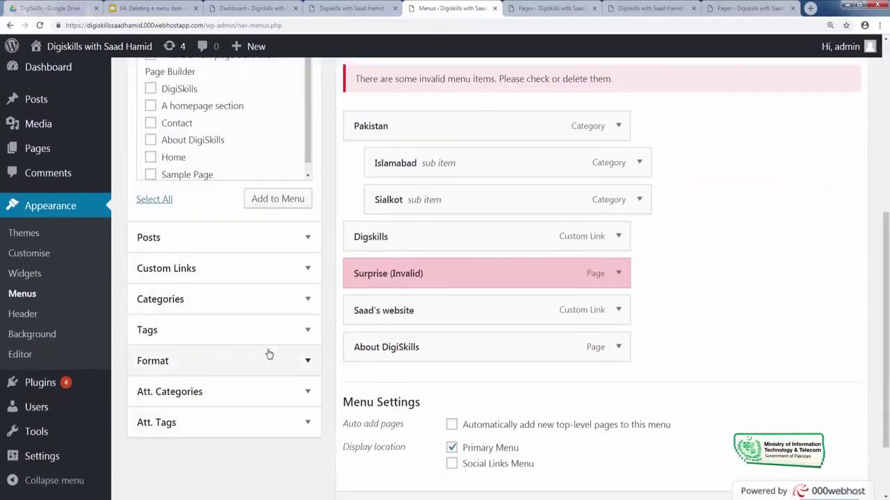
{"action": "left_click", "coordinate": [271, 333]}
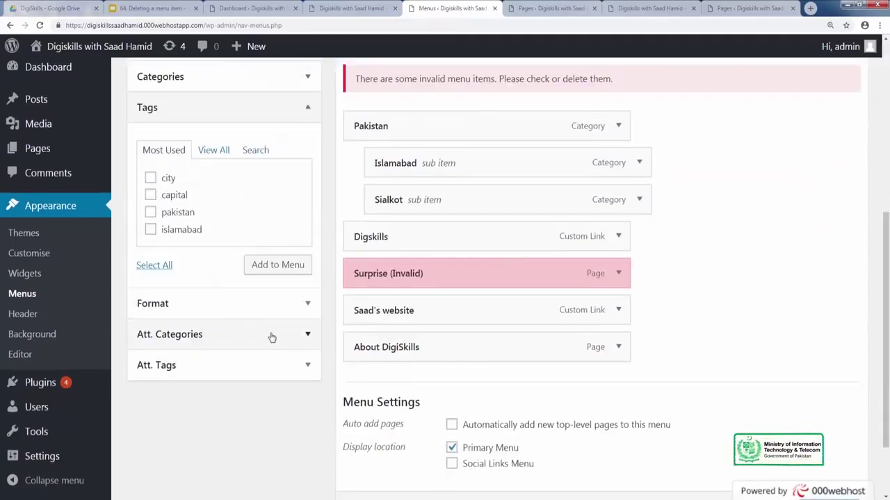
{"action": "scroll", "coordinate": [272, 338], "scroll_direction": "up", "scroll_amount": 3}
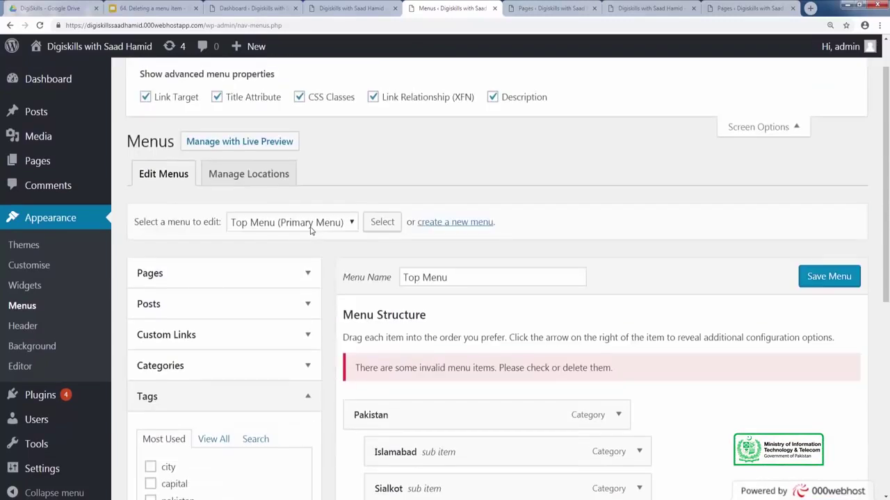